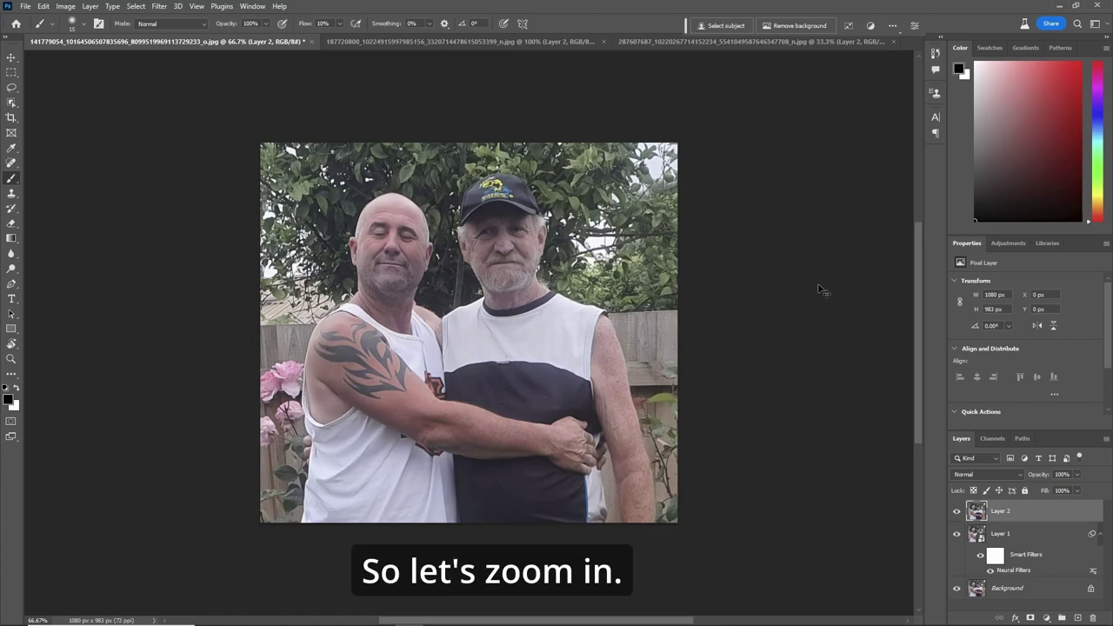
Zoom to 200% on the bald man's closed eyes and switch to the Lasso tool
scroll(382, 246, up, 2)
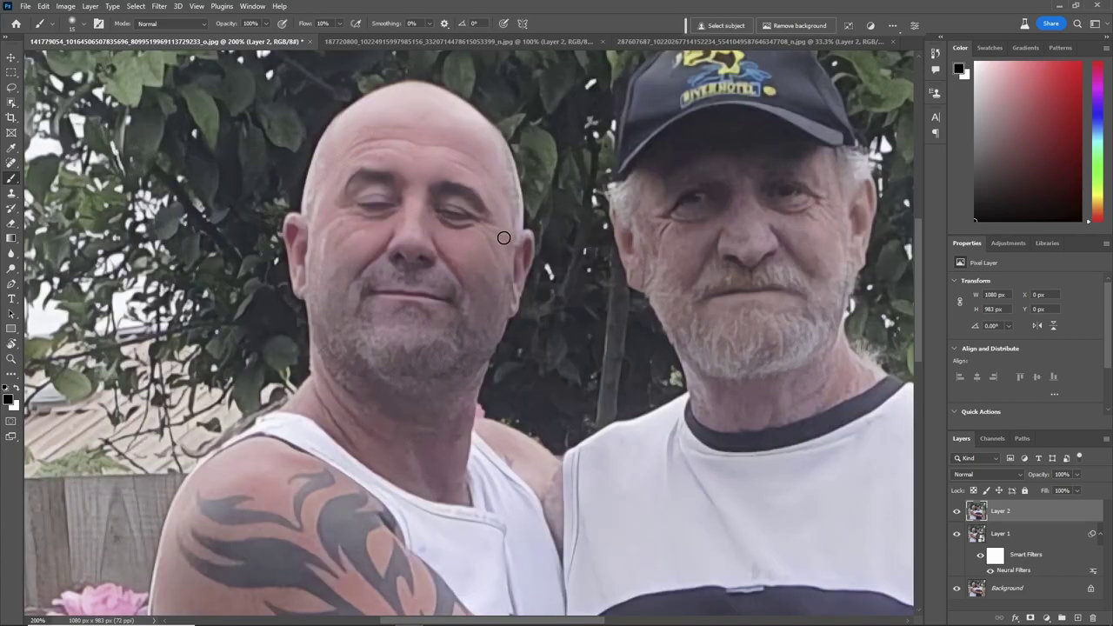
key(l)
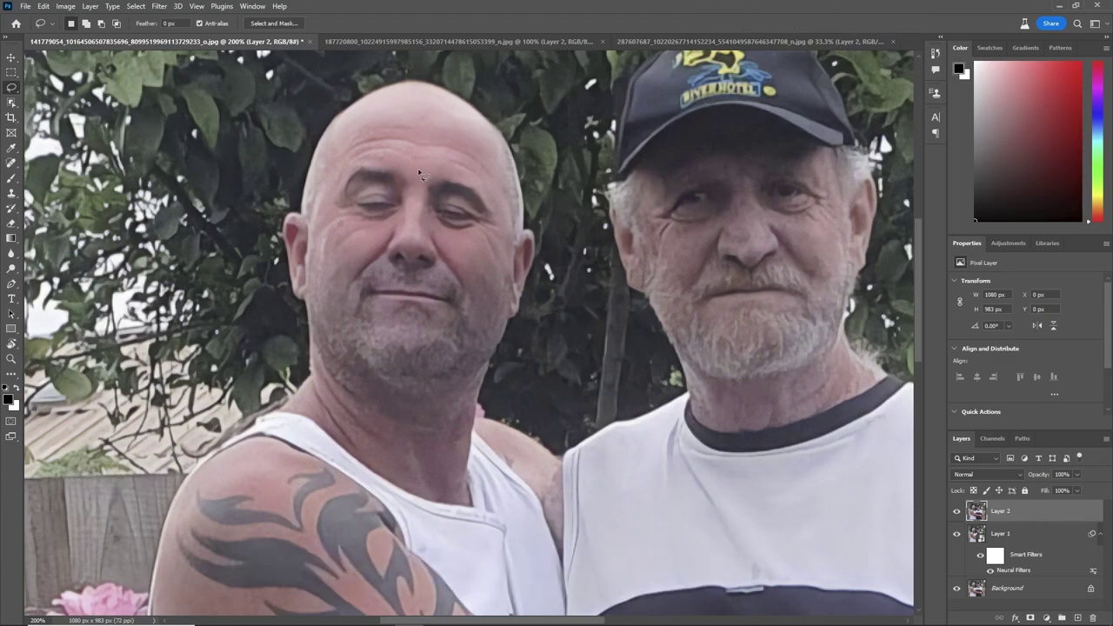
Lasso a freehand selection around the bald man's brow and eyes
drag(366, 165, 337, 173)
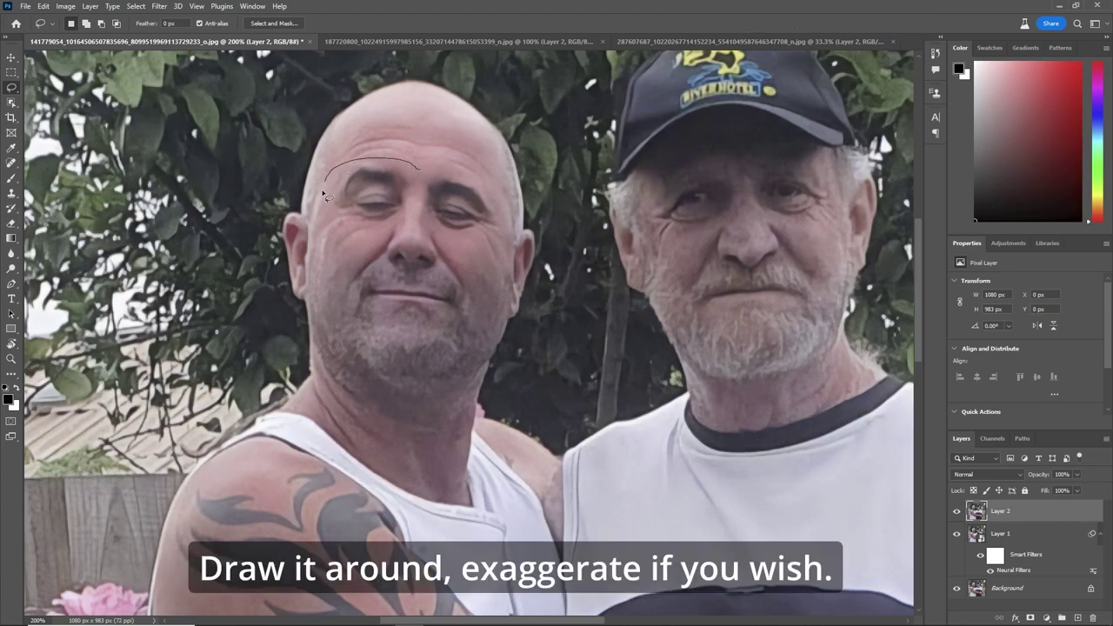
mouse_move(405, 229)
mouse_down()
mouse_move(440, 238)
mouse_move(521, 245)
mouse_up()
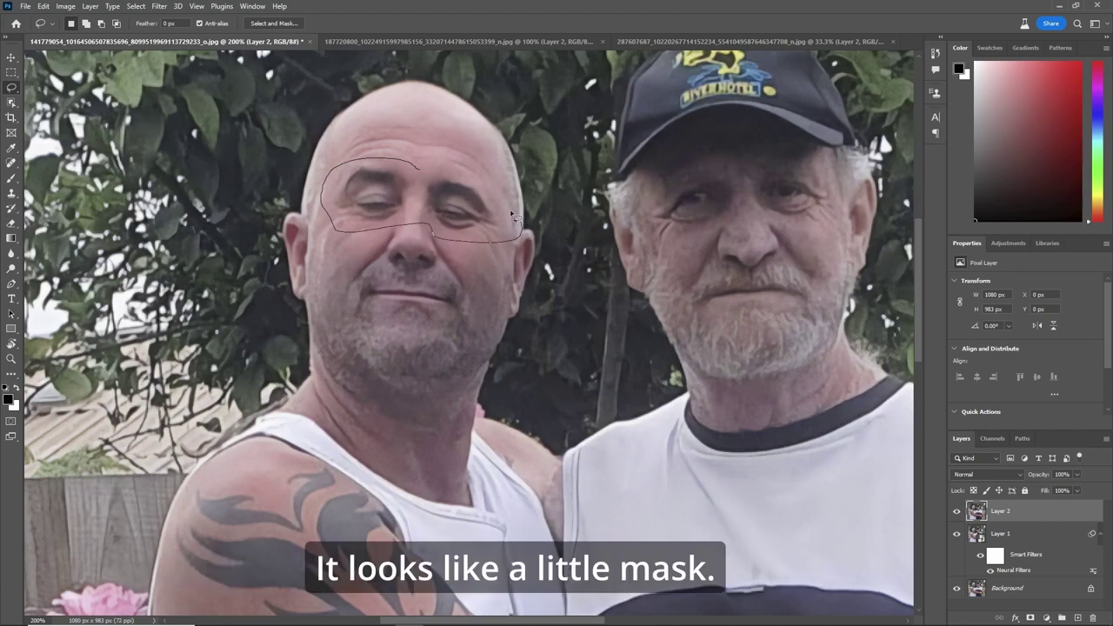
drag(380, 163, 382, 163)
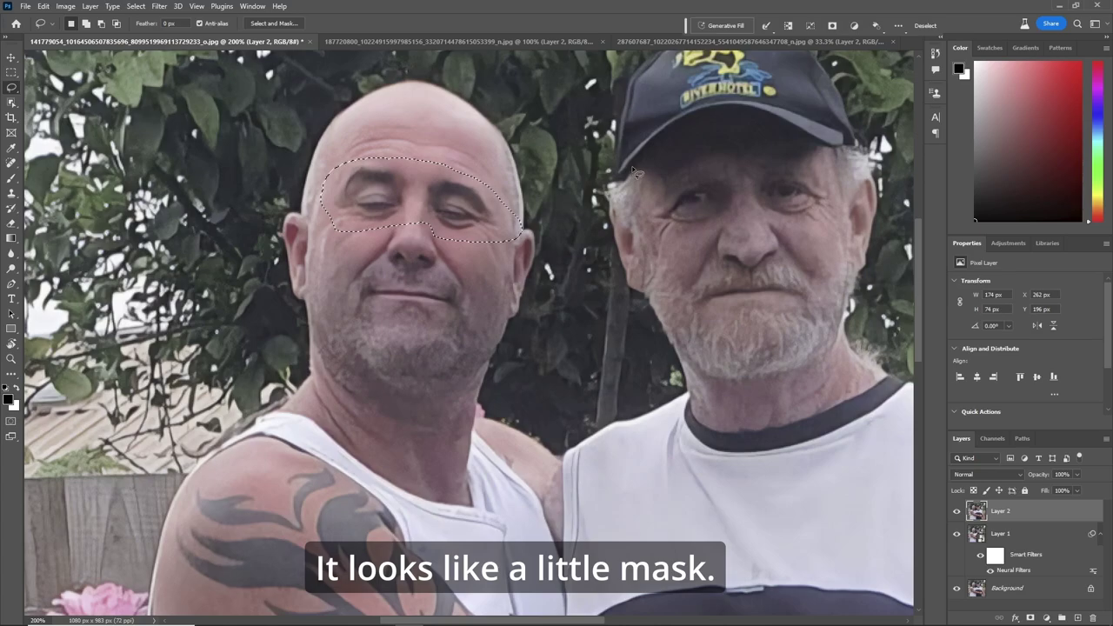
Run Generative Fill on the selection with the prompt 'open eyes'
click(729, 26)
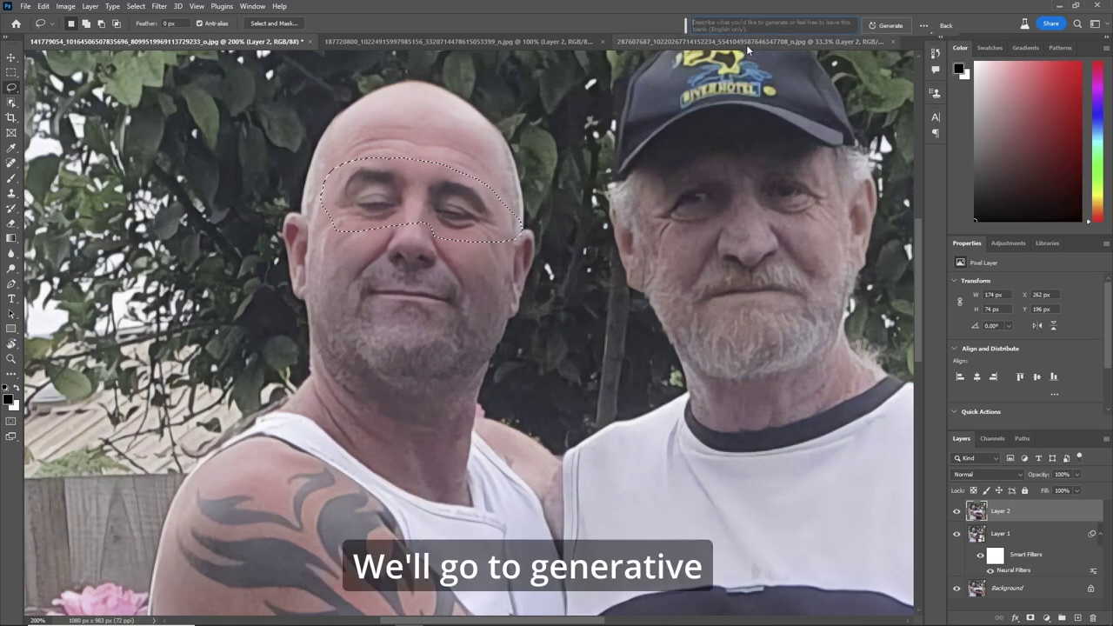
text(op)
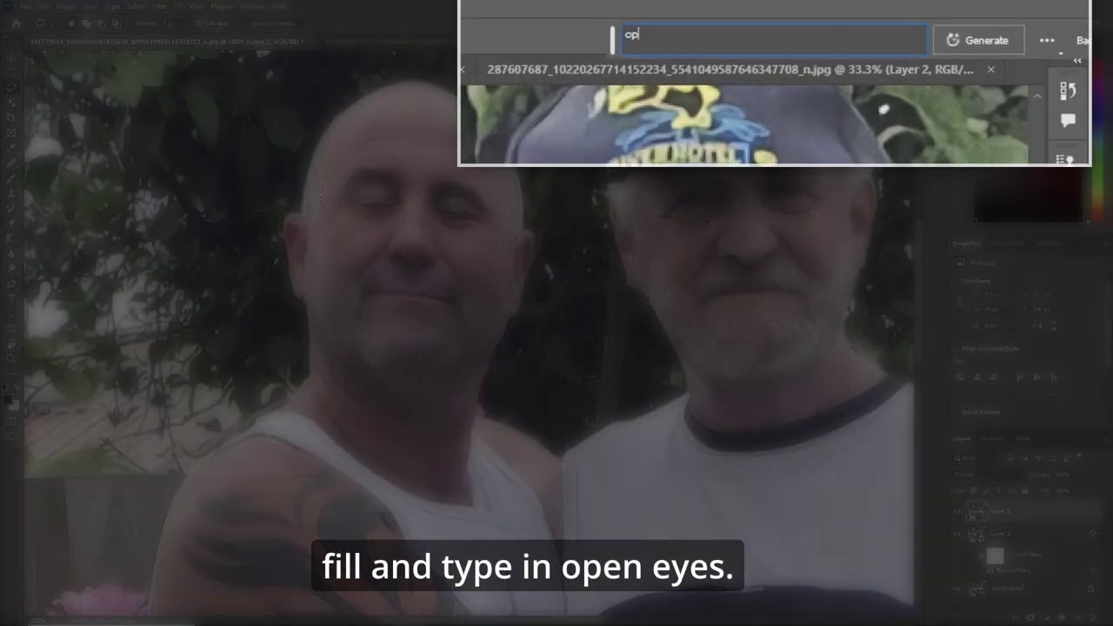
text(en ey)
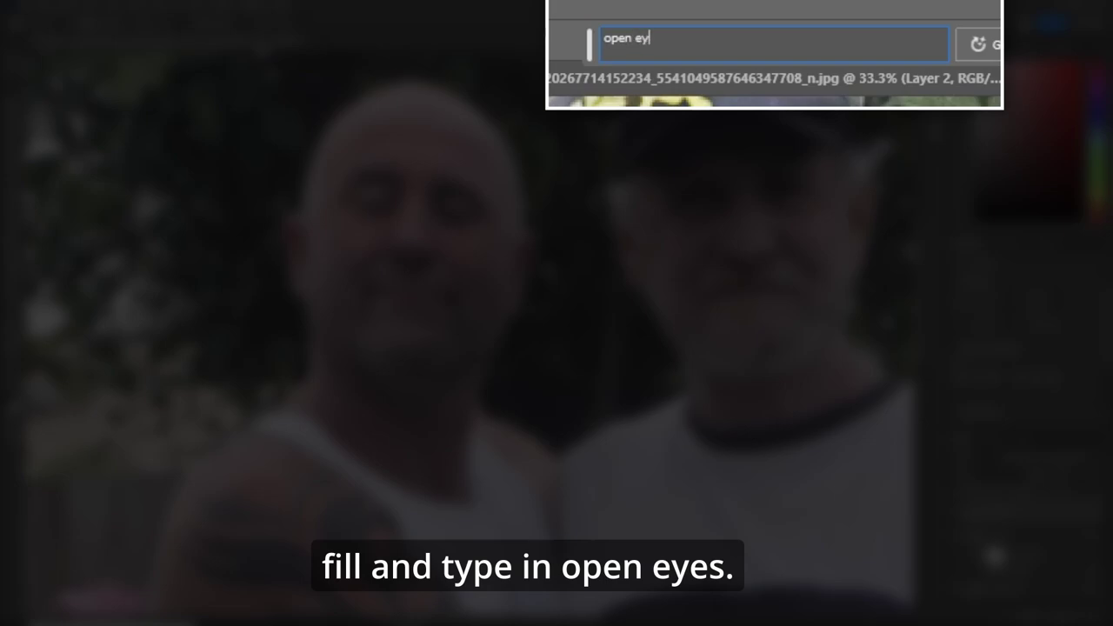
text(es)
key(Return)
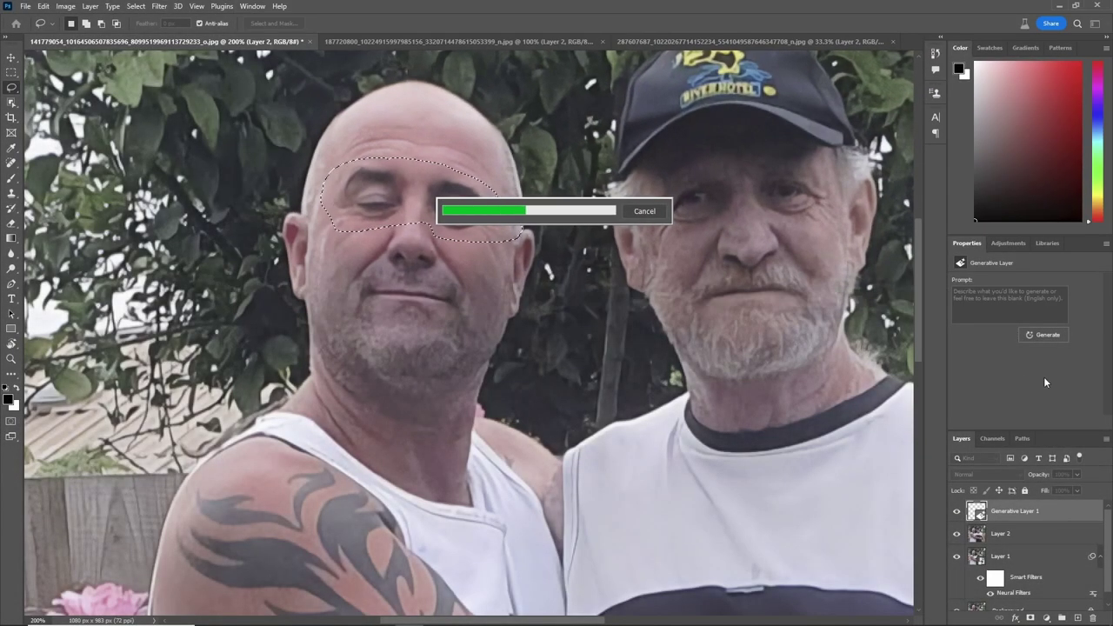
Generate more eye variations, compare them, and apply the fifth of nine
click(1042, 335)
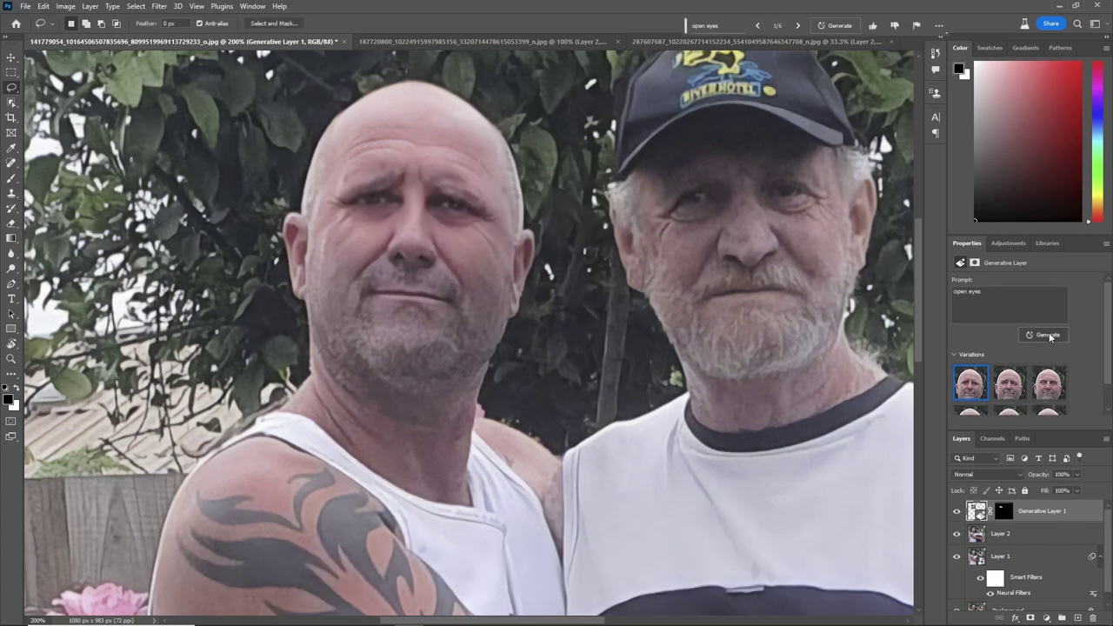
scroll(1102, 406, down, 2)
click(970, 392)
click(1049, 393)
click(1013, 355)
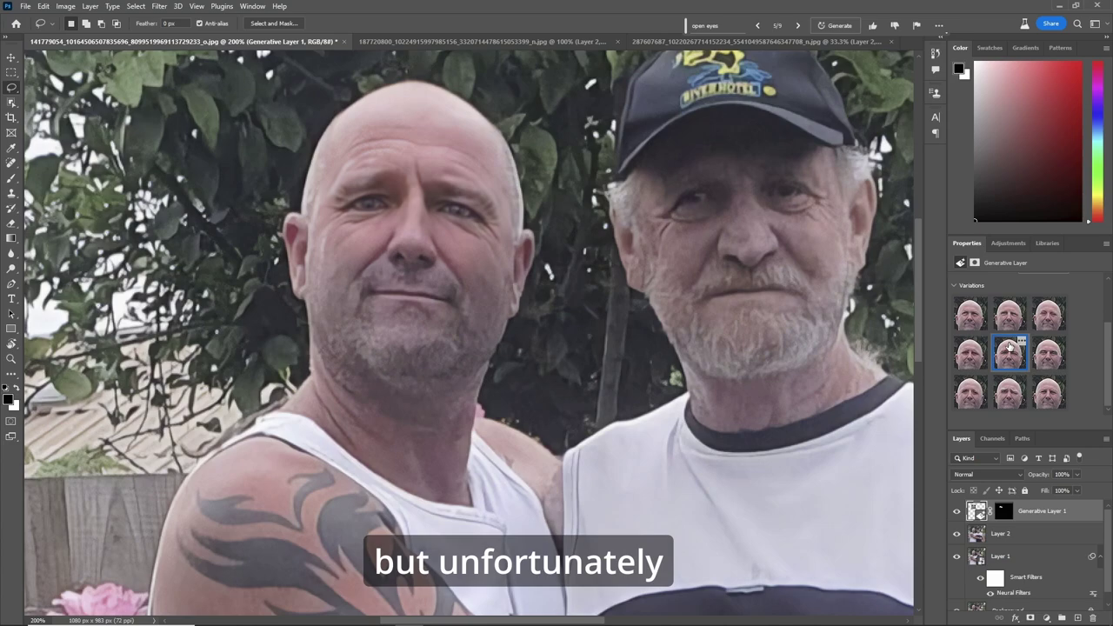
key(ctrl+0)
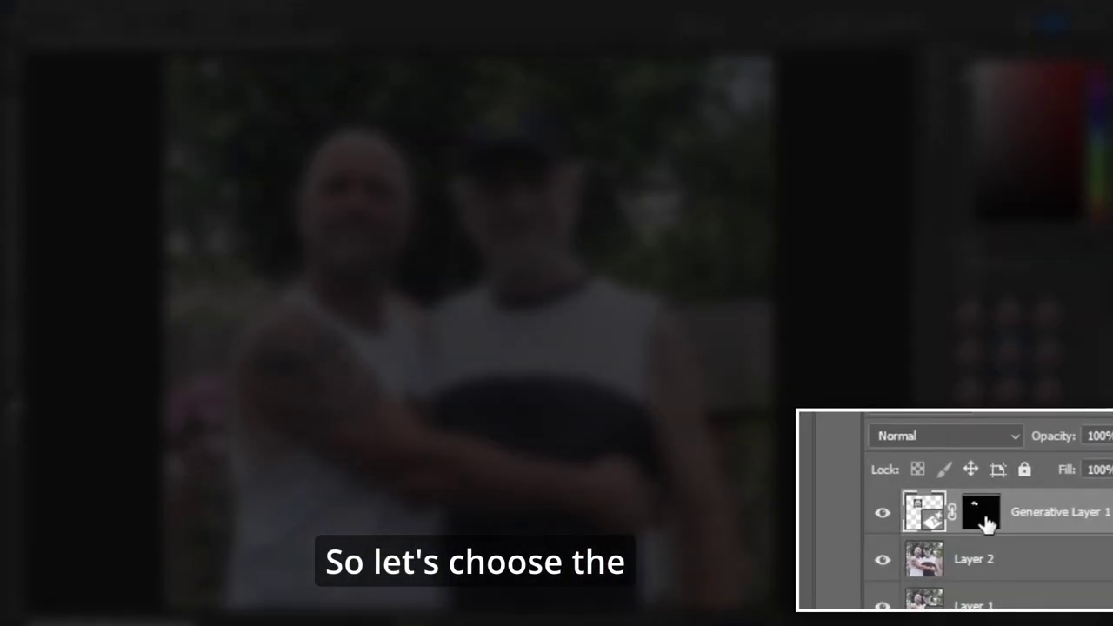
Paint black at 10% flow on Generative Layer 1's mask over the left brow and forehead
click(1004, 510)
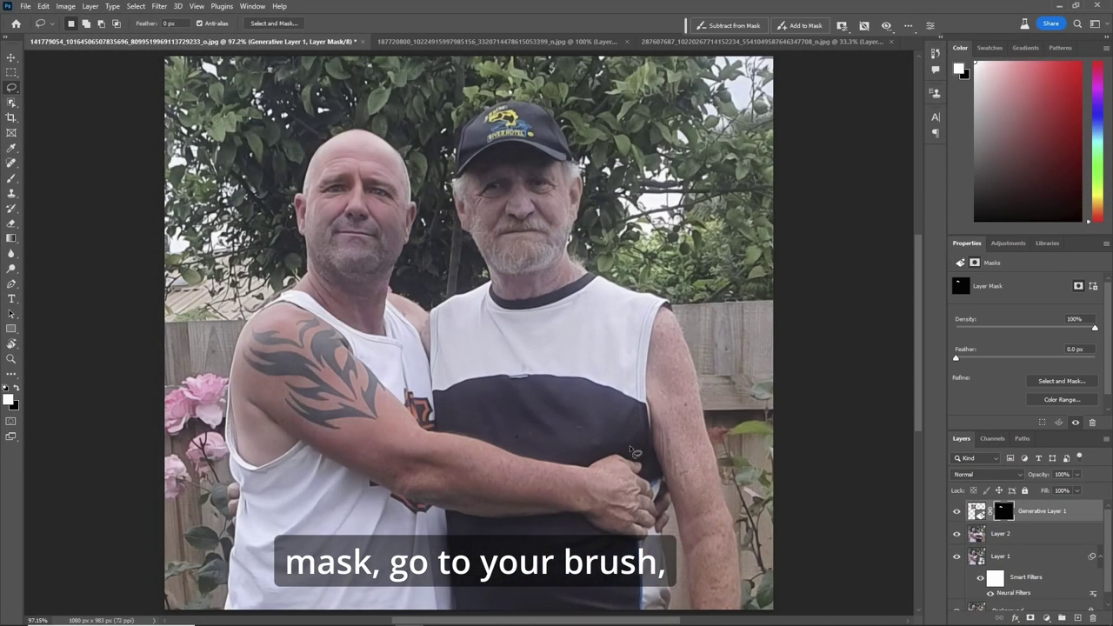
key(b)
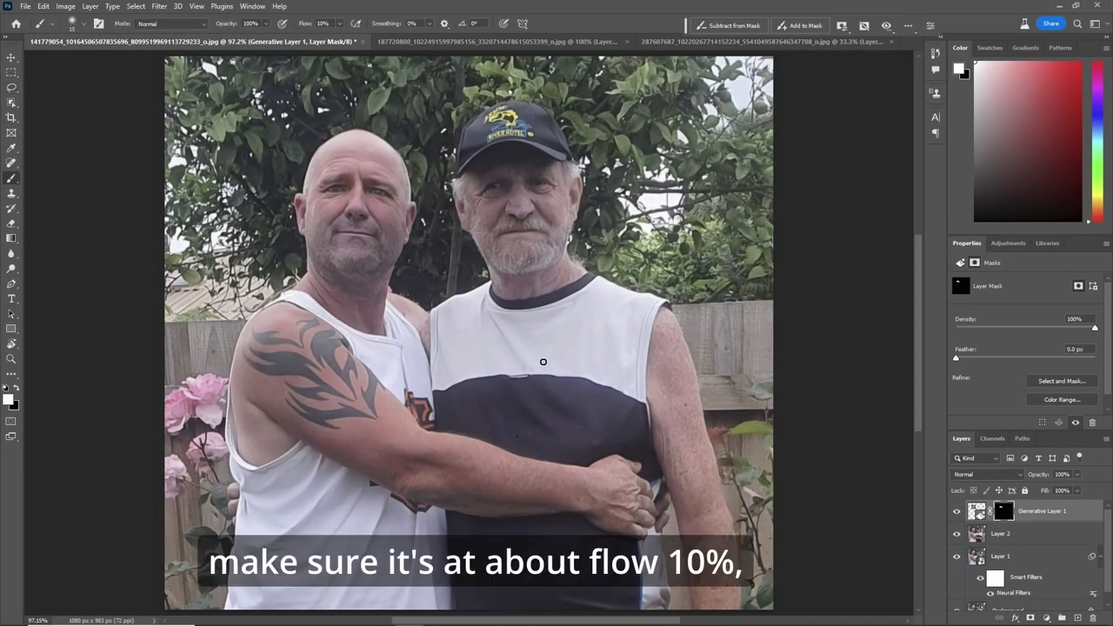
key(x)
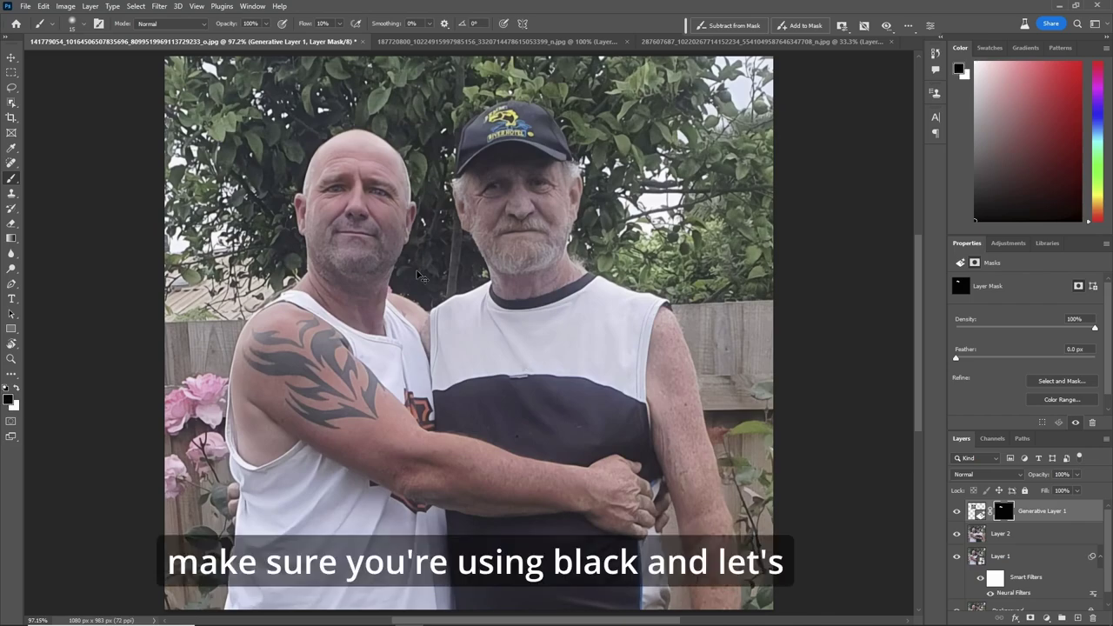
scroll(417, 275, up, 5)
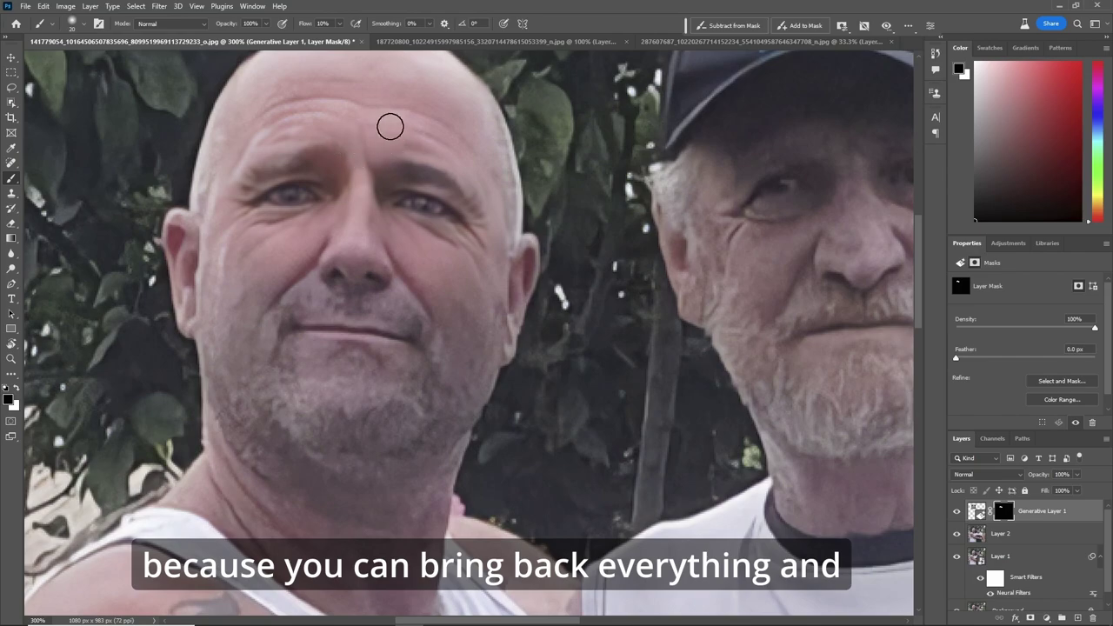
mouse_move(281, 134)
mouse_down()
mouse_move(228, 178)
mouse_move(252, 161)
mouse_move(342, 148)
mouse_up()
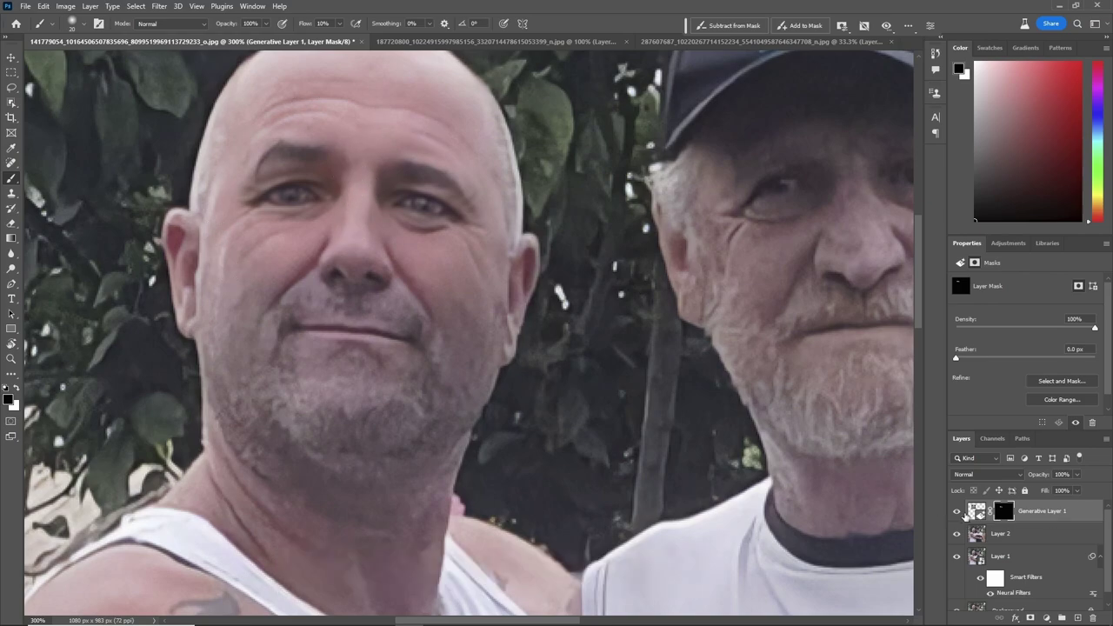
Toggle Generative Layer 1's visibility to compare the generated eyes with the original
click(956, 513)
click(955, 514)
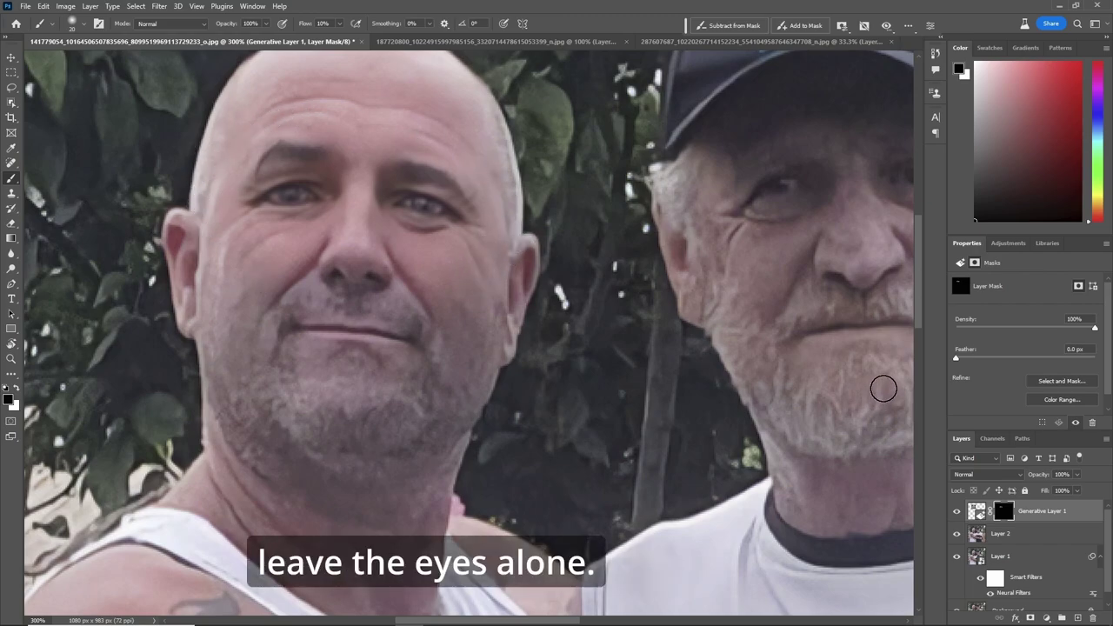
click(956, 511)
click(956, 511)
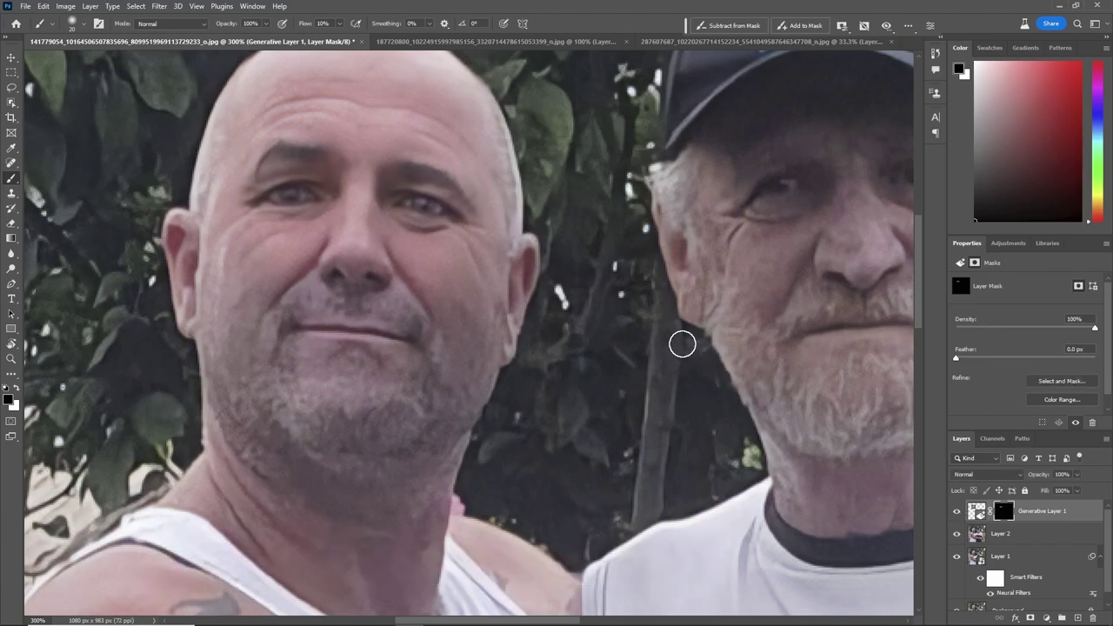
key(ctrl+0)
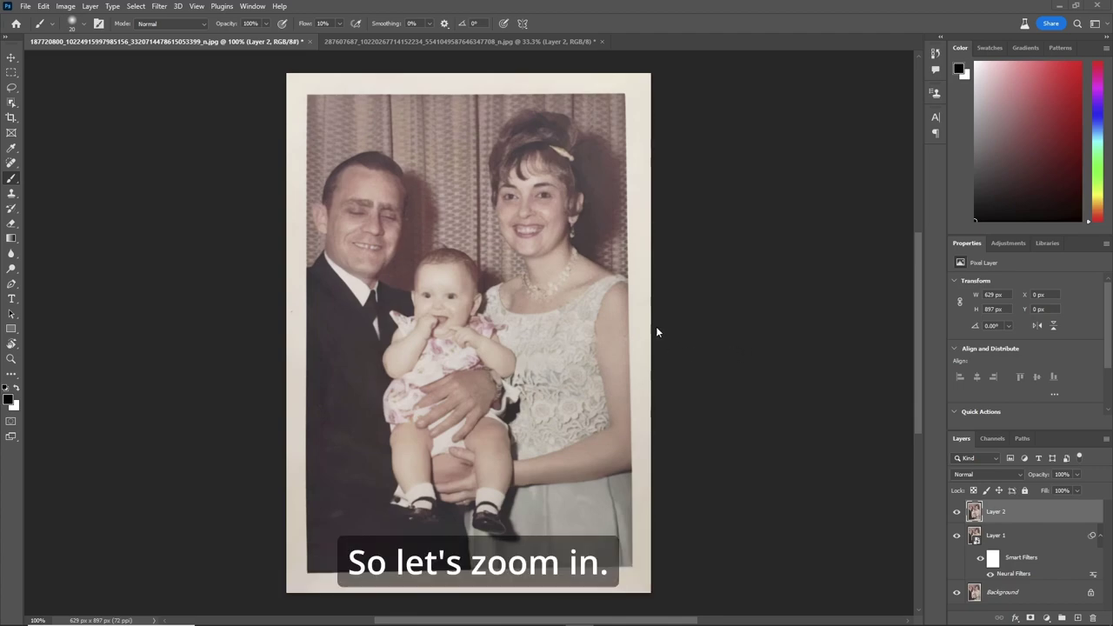
At 300% zoom, lasso around the father's closed eyes and Generative Fill them with an open-eyes prompt
scroll(375, 235, up, 2)
key(l)
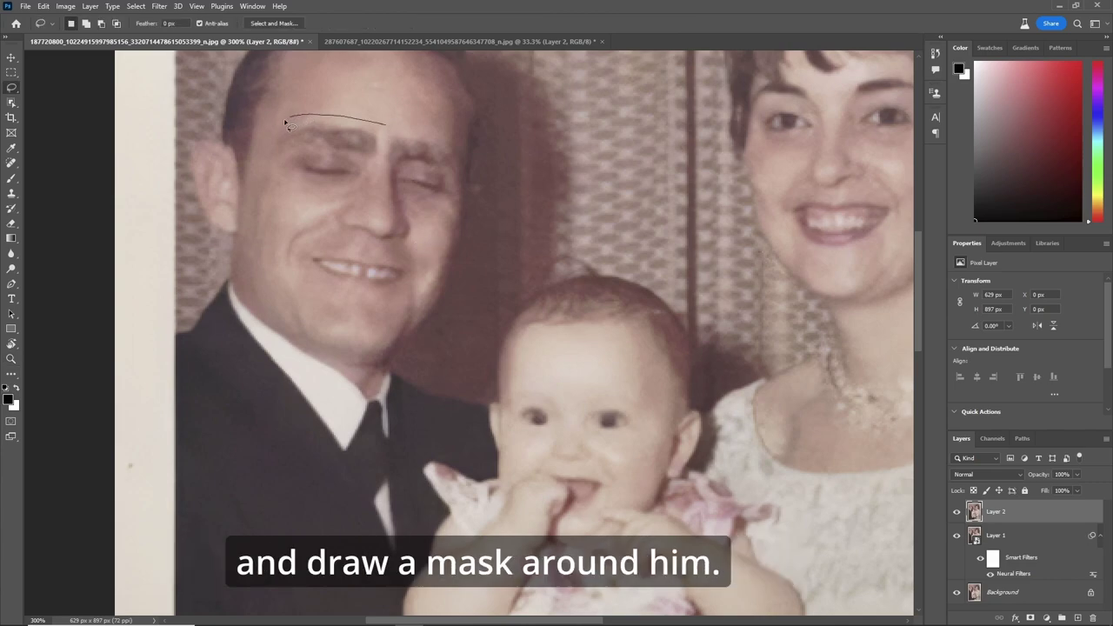
mouse_move(323, 200)
mouse_down()
mouse_move(467, 205)
mouse_move(458, 146)
mouse_up()
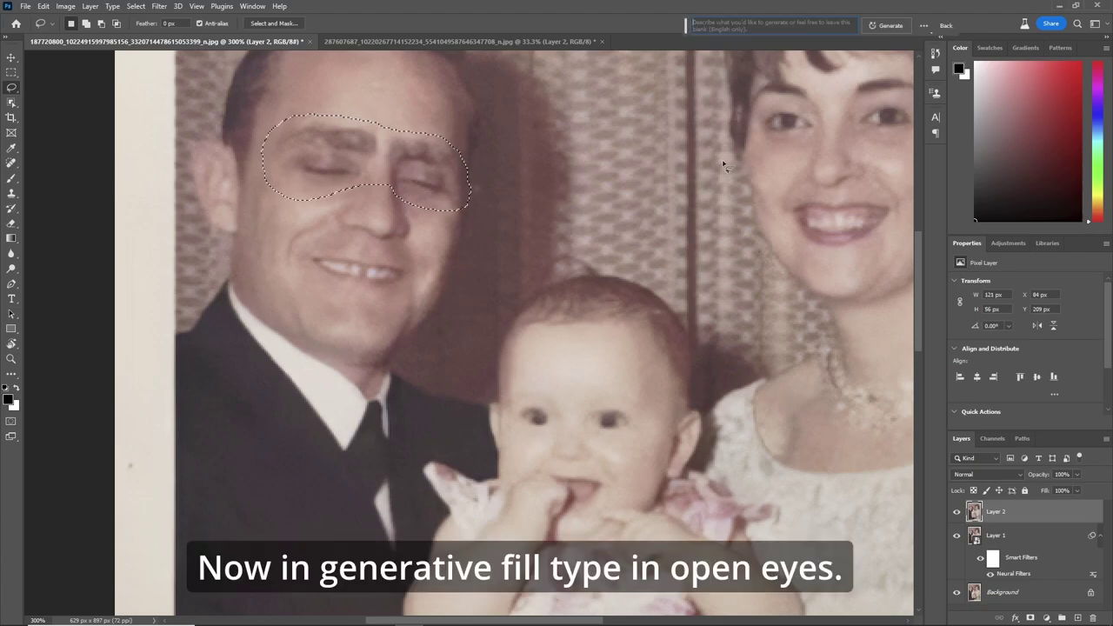
text(open e)
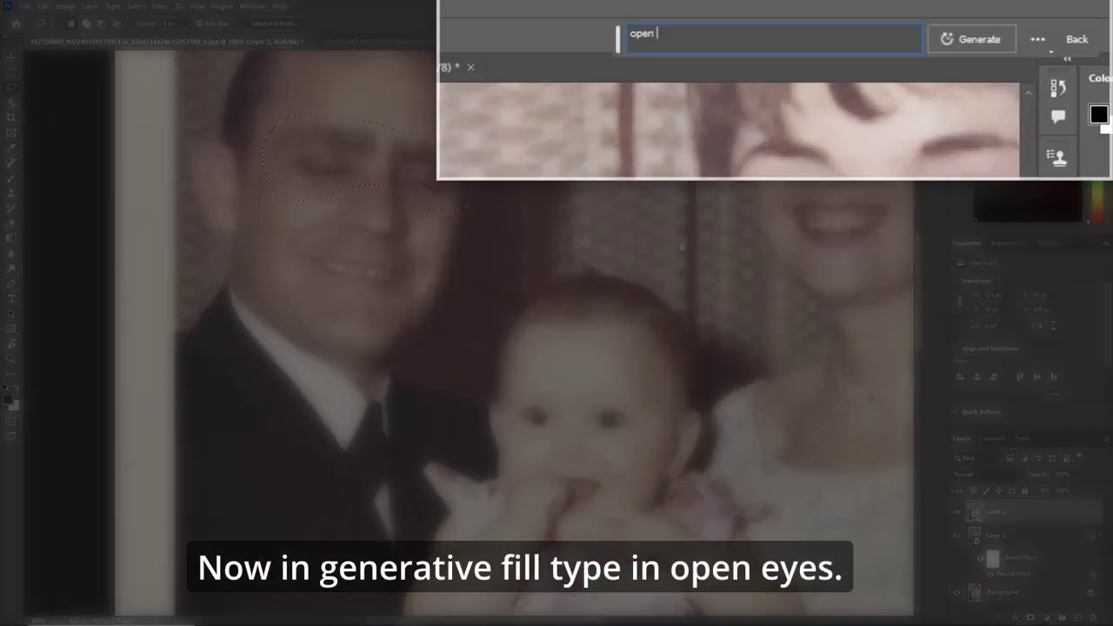
key(Return)
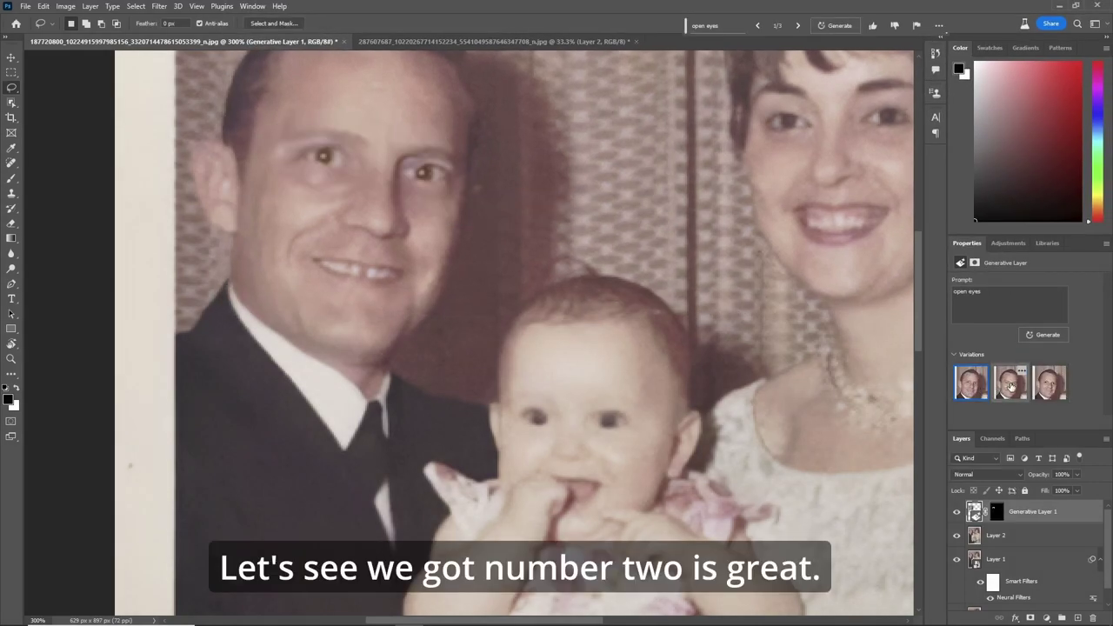
Keep the second of three variations and target Generative Layer 1's mask
click(1011, 393)
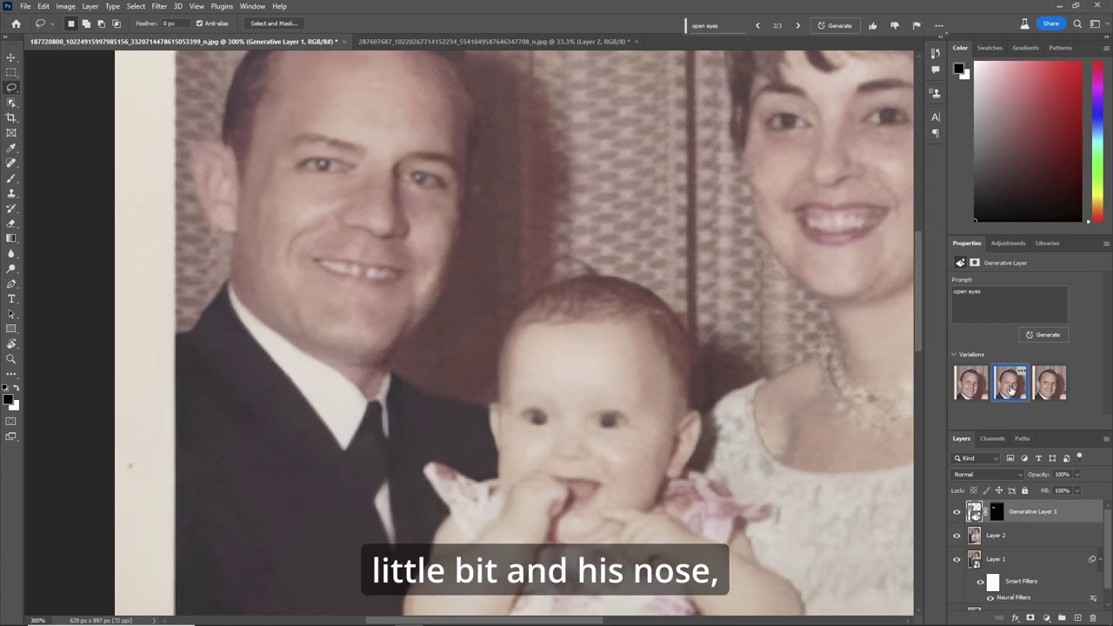
click(997, 511)
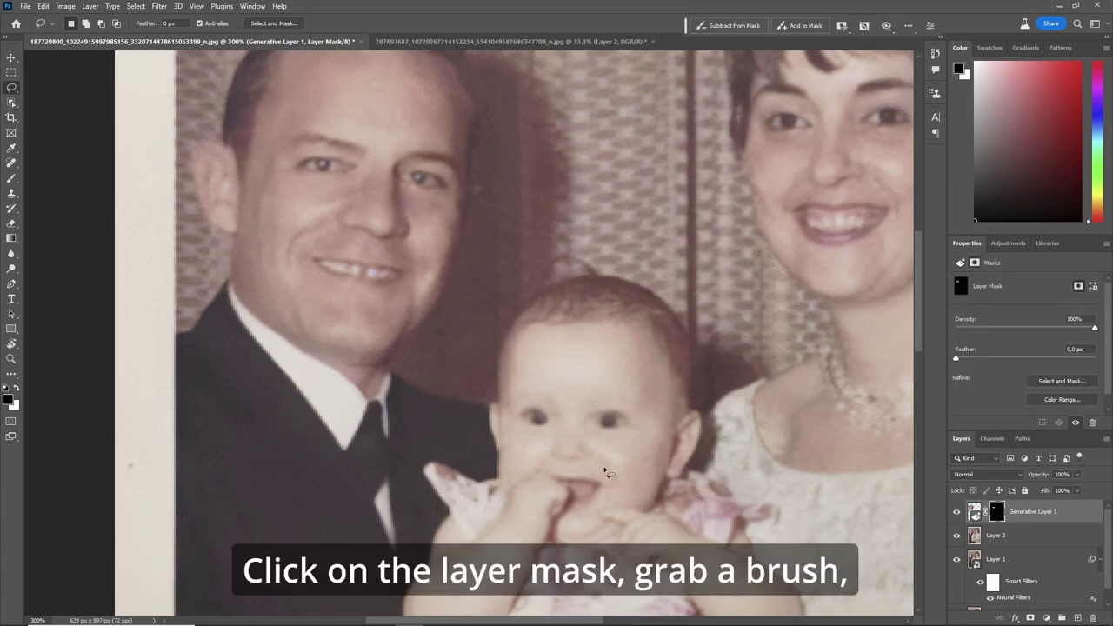
Paint white on the mask at 10% flow to bring back the father's original eyebrows
key(b)
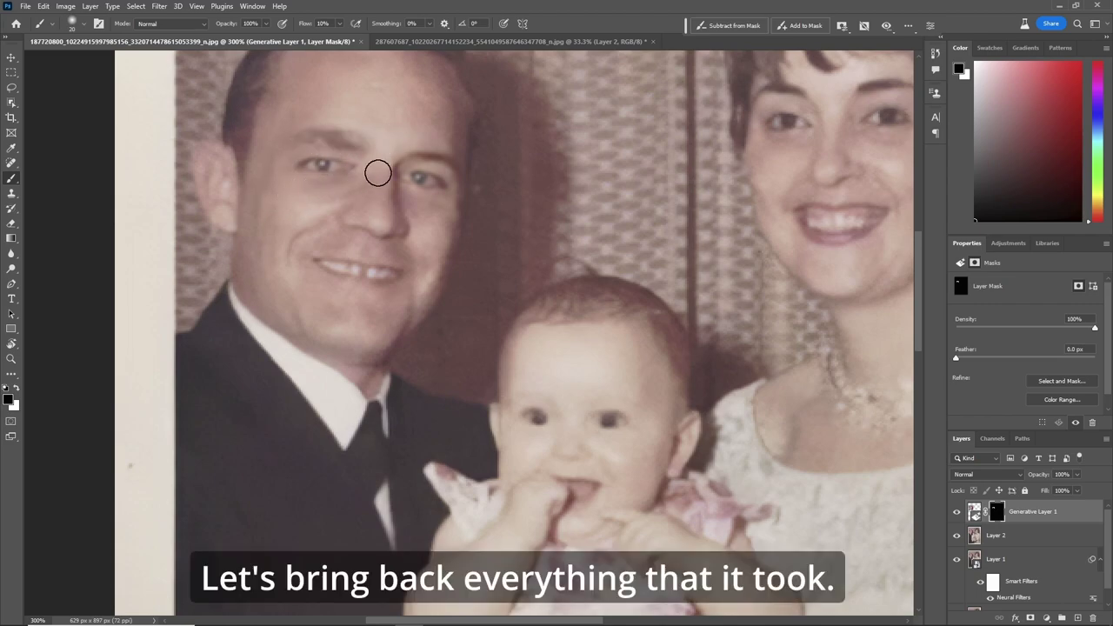
mouse_move(360, 139)
mouse_down()
mouse_move(348, 139)
mouse_move(466, 180)
mouse_up()
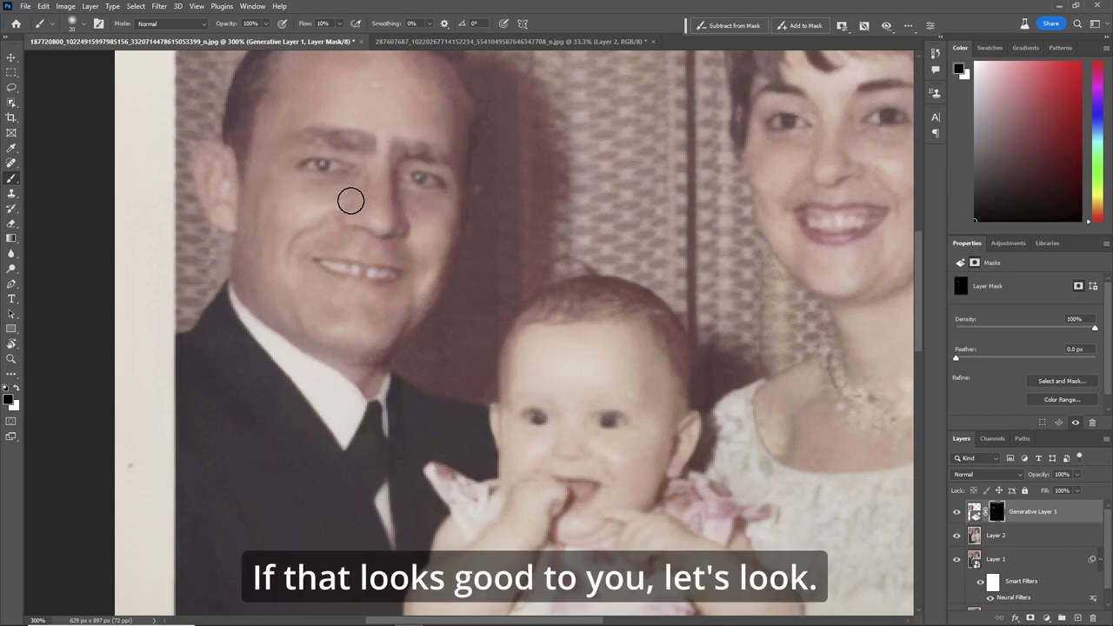
key(ctrl+0)
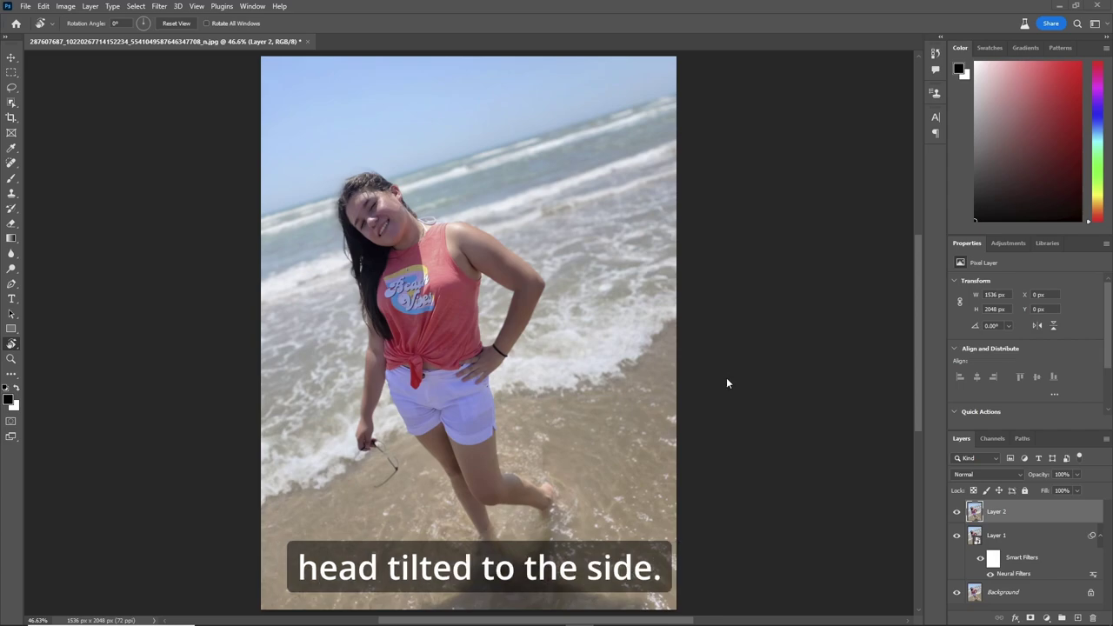
Zoom to 200% on the girl's face, rotate the view, and lasso around her brow and closed eyes
key(z)
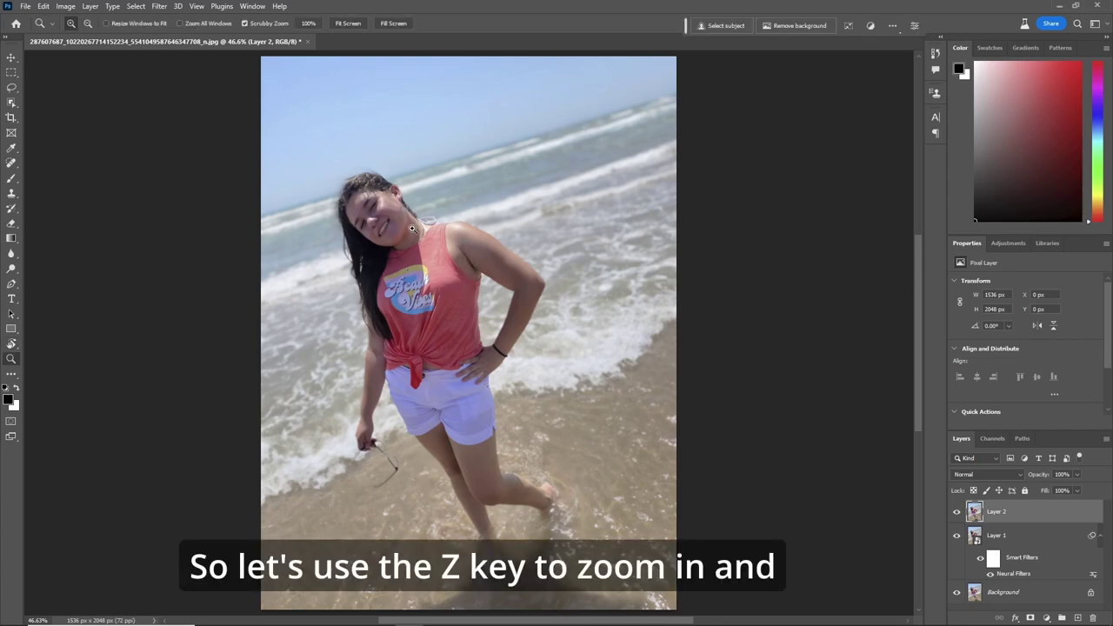
drag(374, 217, 586, 553)
key(r)
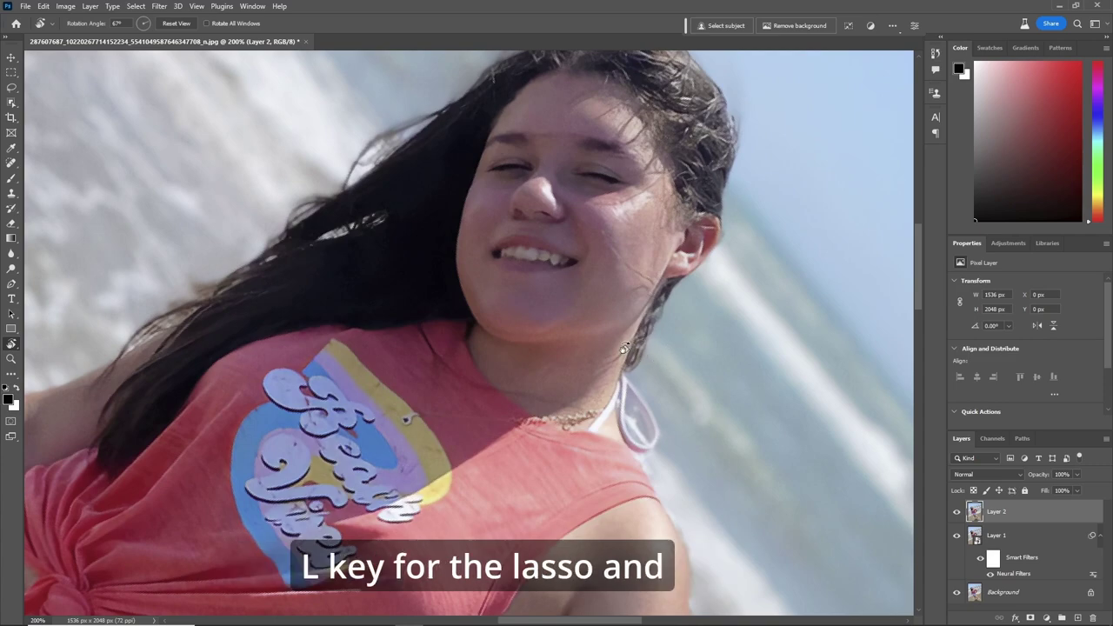
key(l)
drag(559, 128, 499, 130)
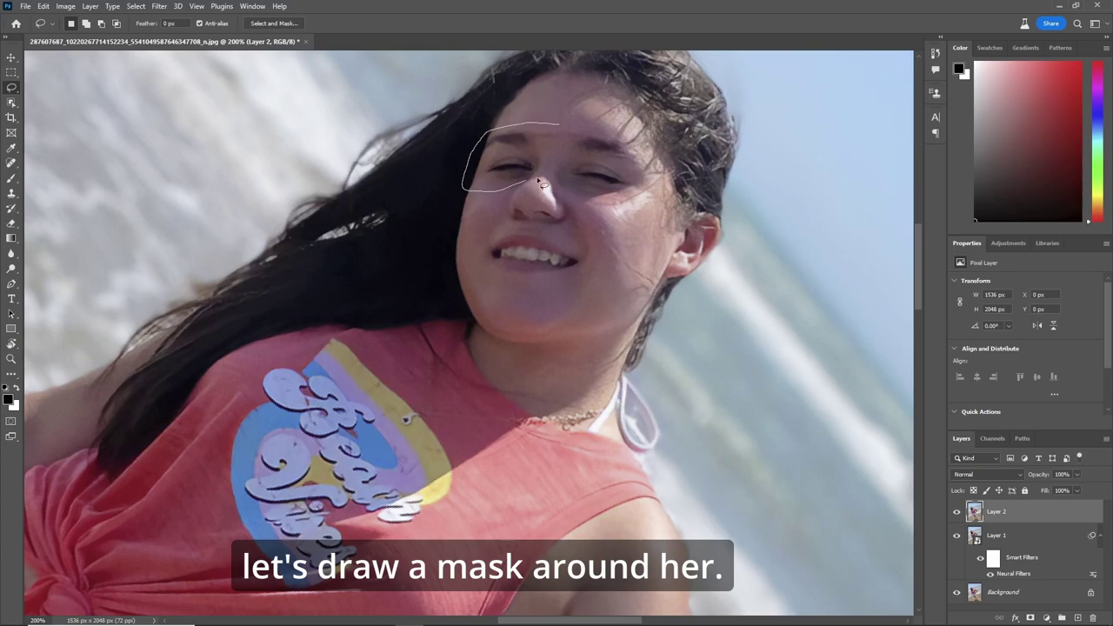
mouse_move(540, 183)
mouse_down()
mouse_move(595, 209)
mouse_move(663, 205)
mouse_up()
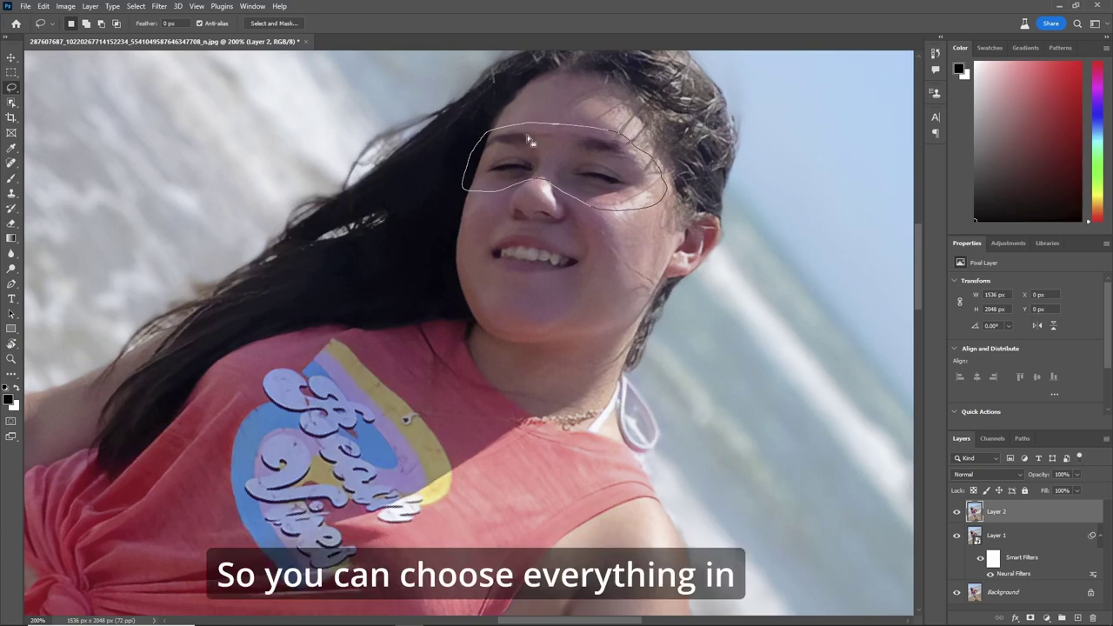
drag(528, 139, 527, 139)
Generative Fill the selection with 'open eyes' and keep the third of three variations
text(o)
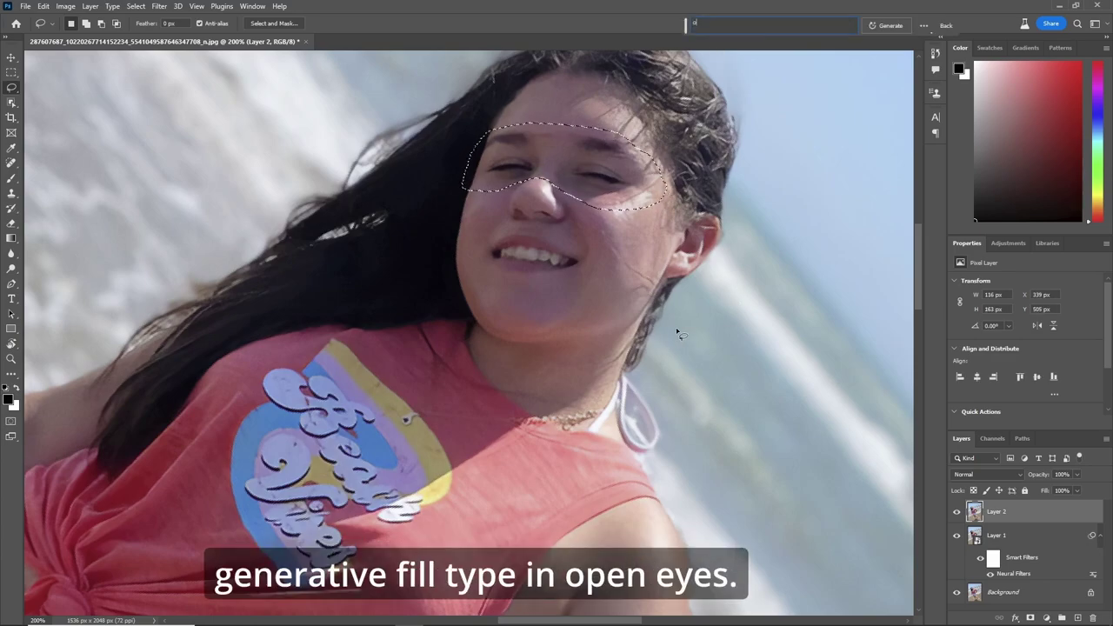
text(pen eyes)
key(Return)
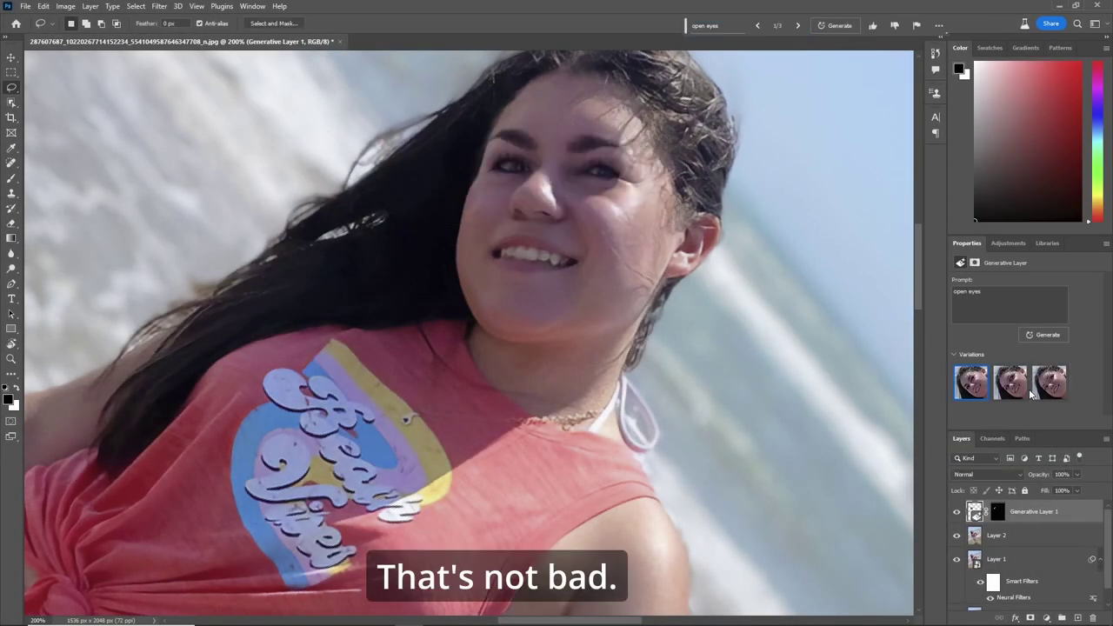
click(1026, 390)
click(1047, 384)
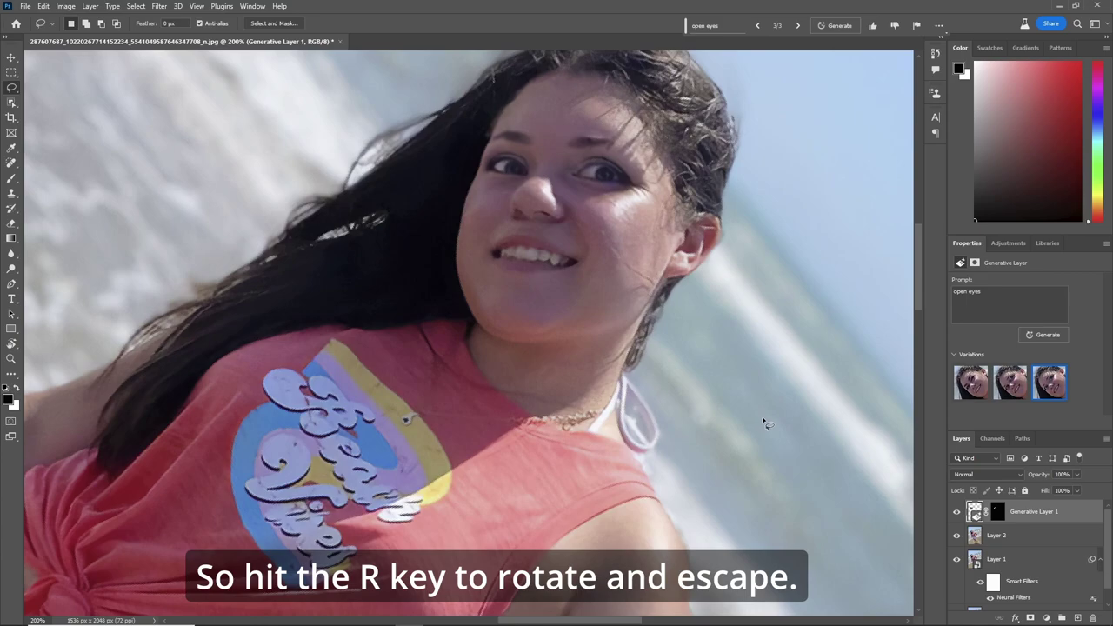
Reset the view rotation, zoom in close on the girl's face, and tilt the view
key(r)
key(Escape)
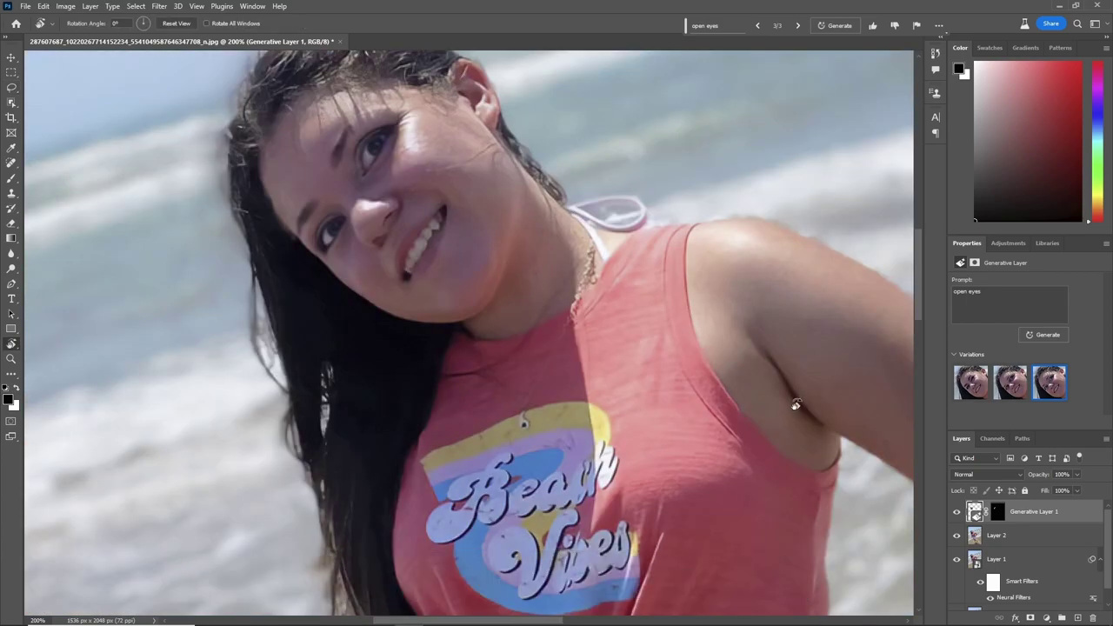
key(ctrl+0)
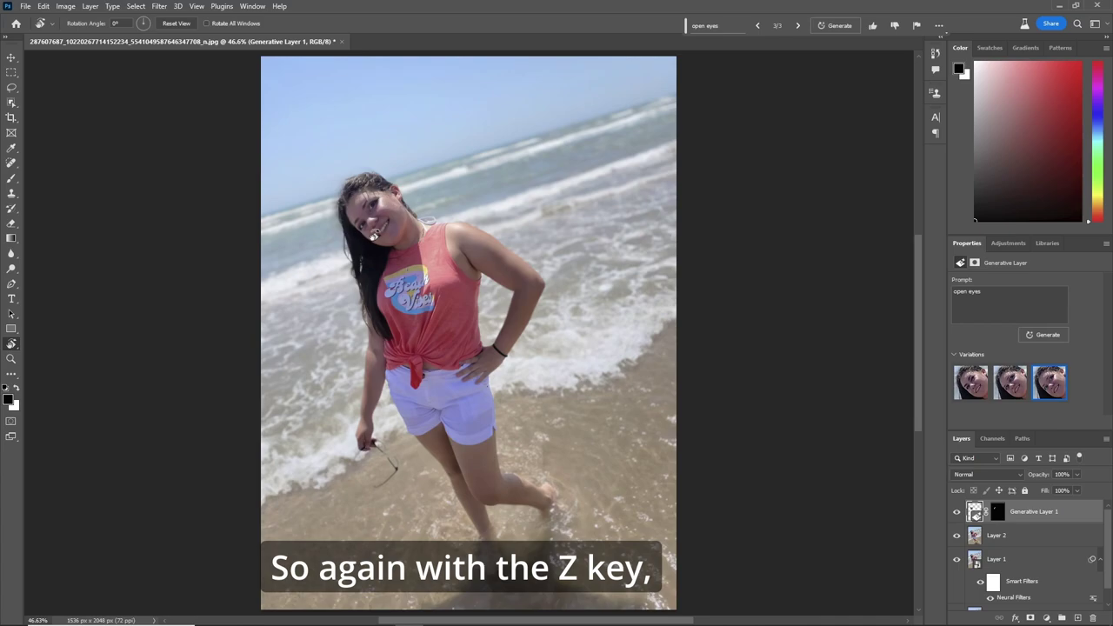
key(z)
drag(367, 212, 659, 348)
key(r)
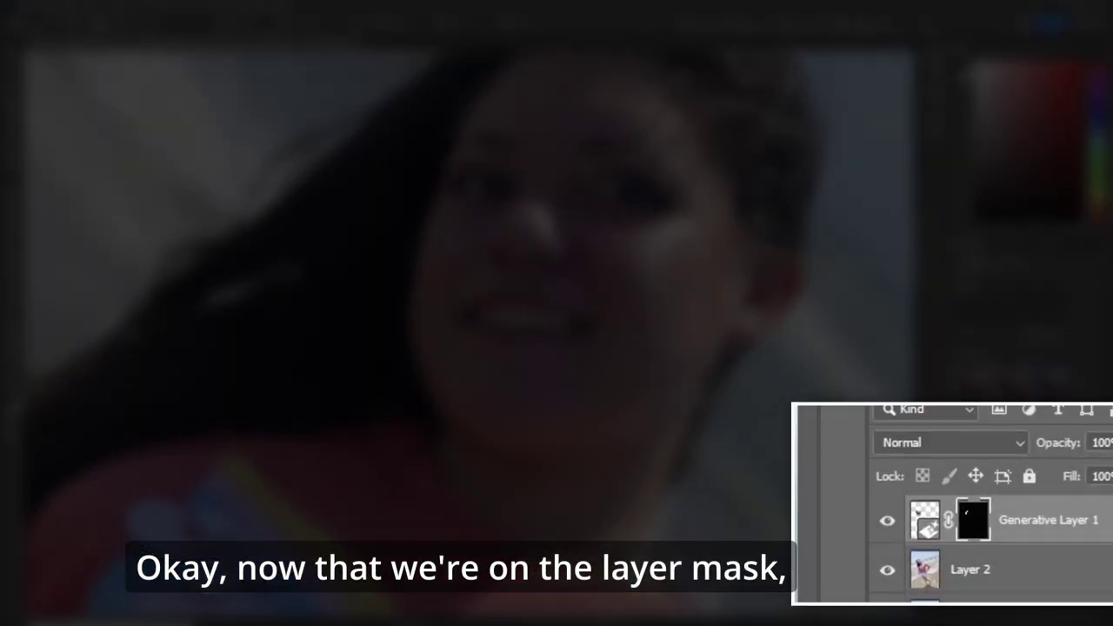